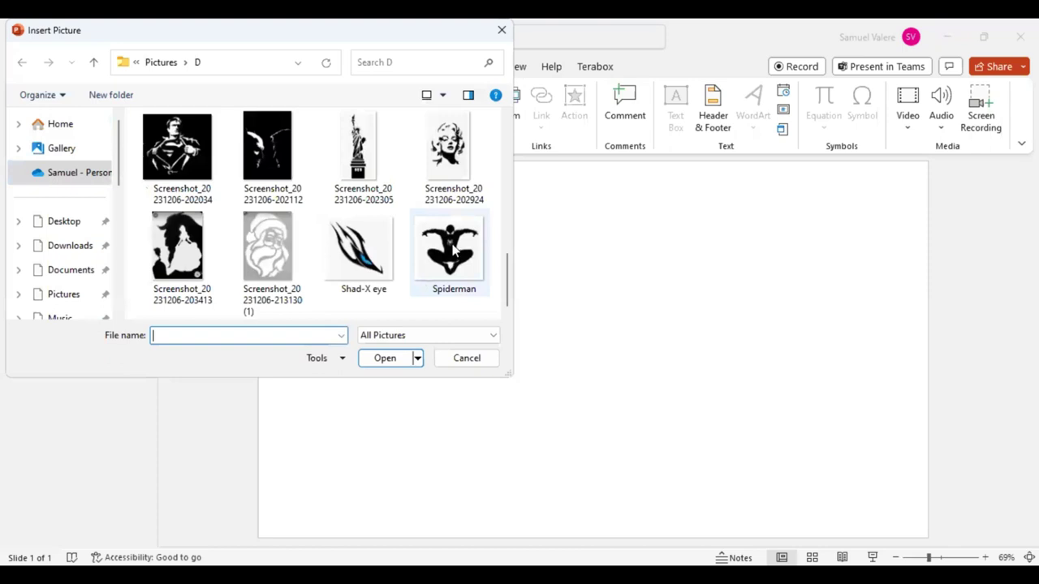
# - Insert the Spiderman silhouette image onto the blank slide
pyautogui.doubleClick(453, 253)
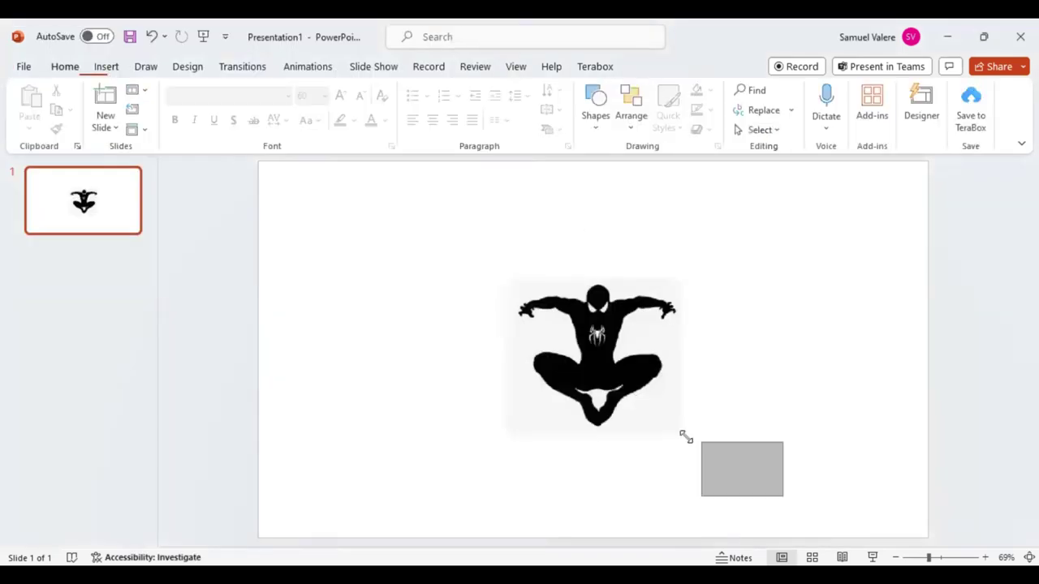
# - Enlarge the Spiderman picture to 7.3" x 7.84" and centre it on the slide
pyautogui.hotkey('ctrl', 'y')
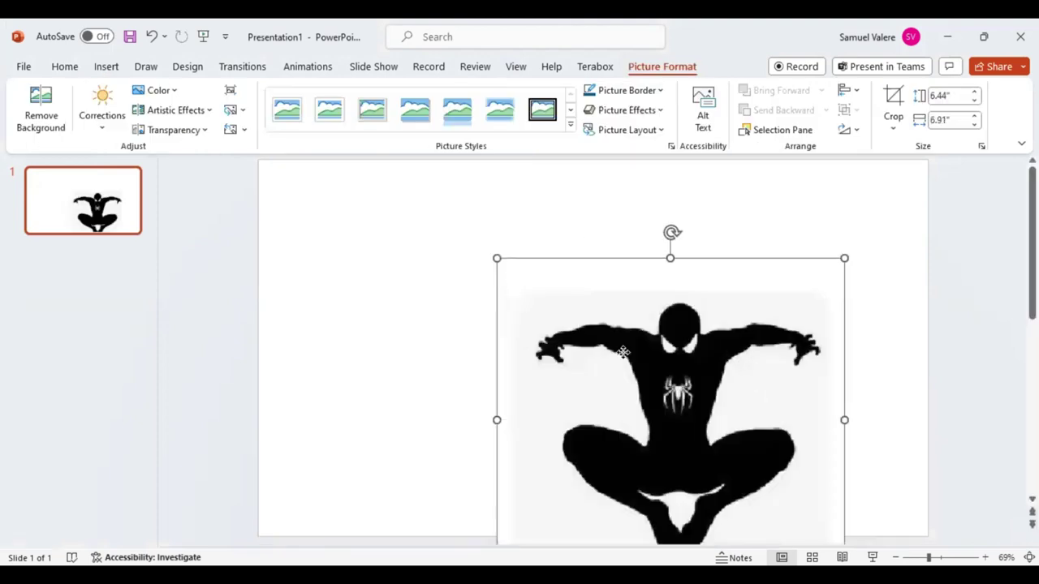
pyautogui.moveTo(580, 294); pyautogui.dragTo(496, 195)
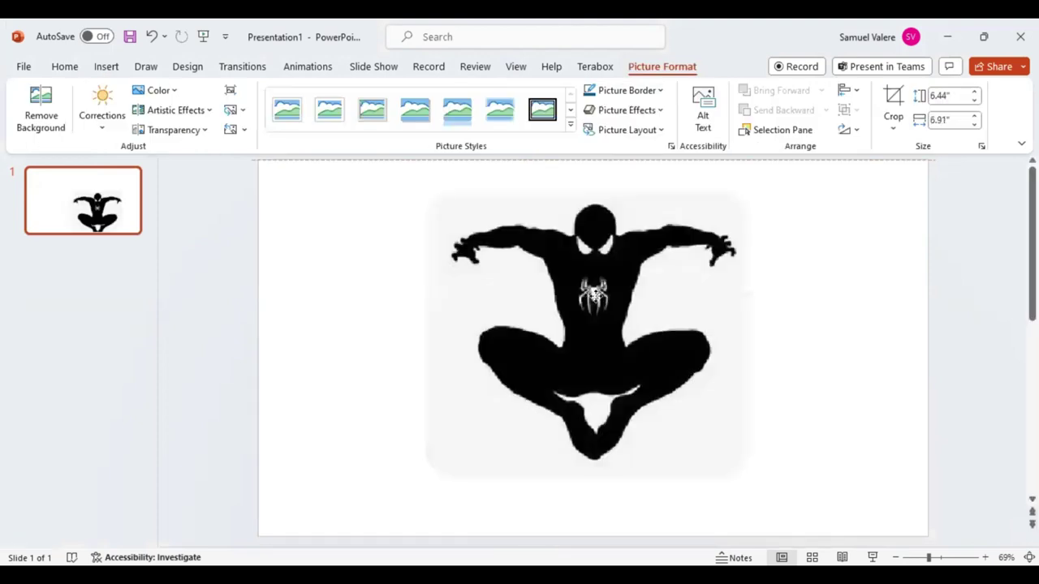
pyautogui.moveTo(594, 296); pyautogui.dragTo(608, 296)
pyautogui.moveTo(775, 487); pyautogui.dragTo(819, 530)
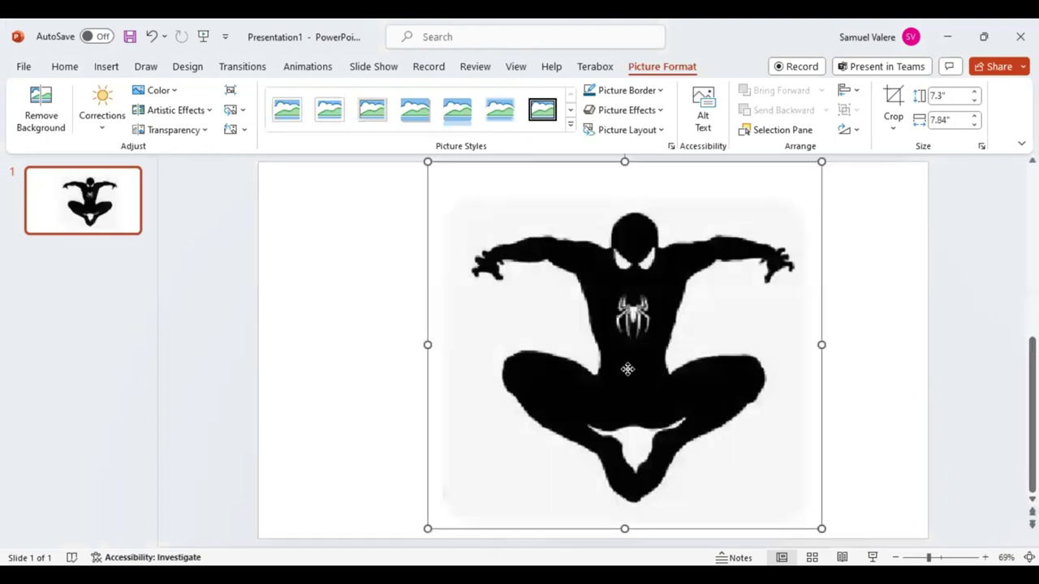
pyautogui.moveTo(627, 366); pyautogui.dragTo(615, 369)
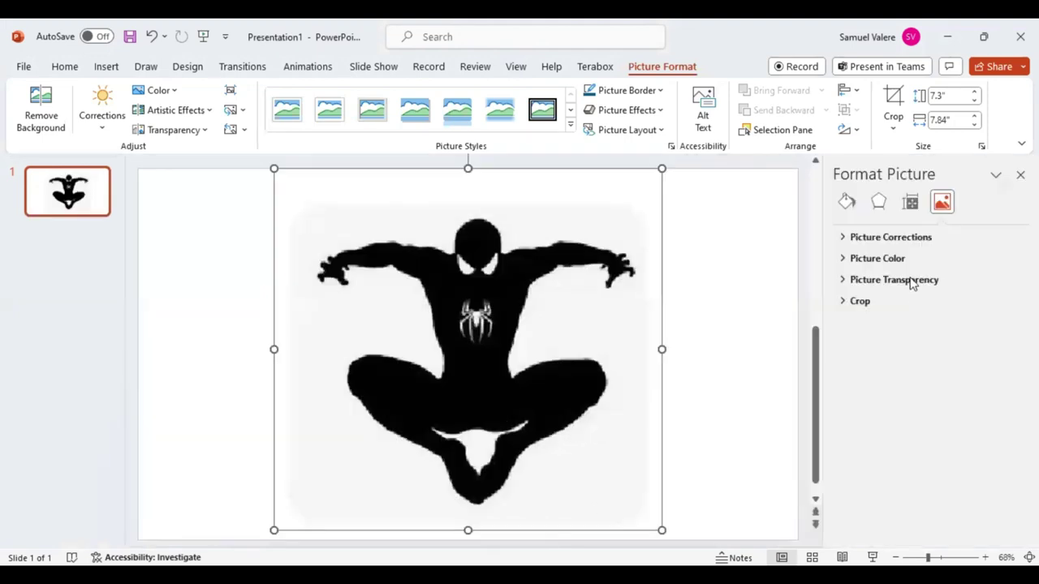
# - Set the picture's transparency to 60% so the silhouette fades to grey
pyautogui.click(909, 280)
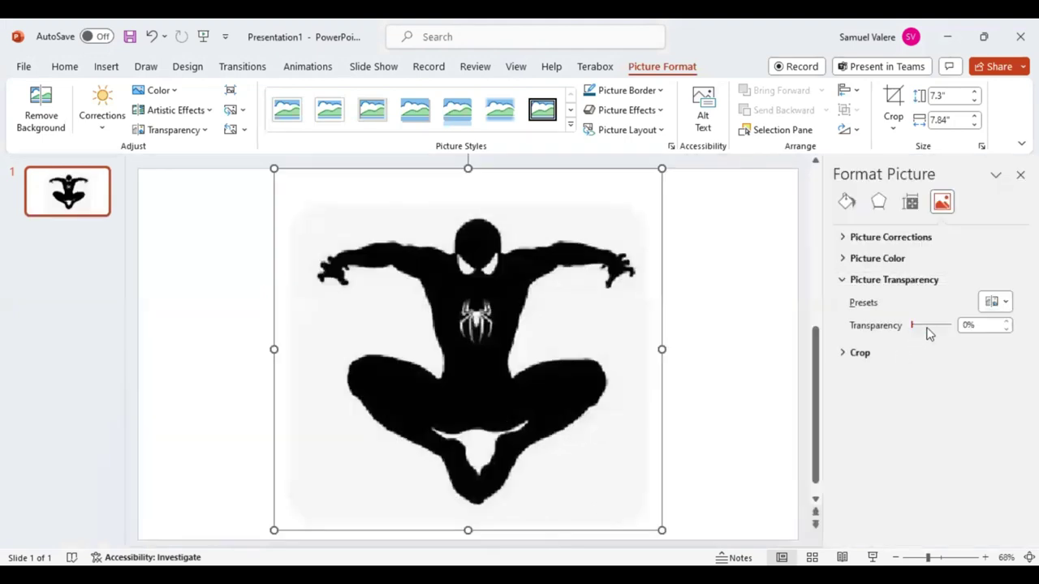
pyautogui.moveTo(913, 323); pyautogui.dragTo(936, 326)
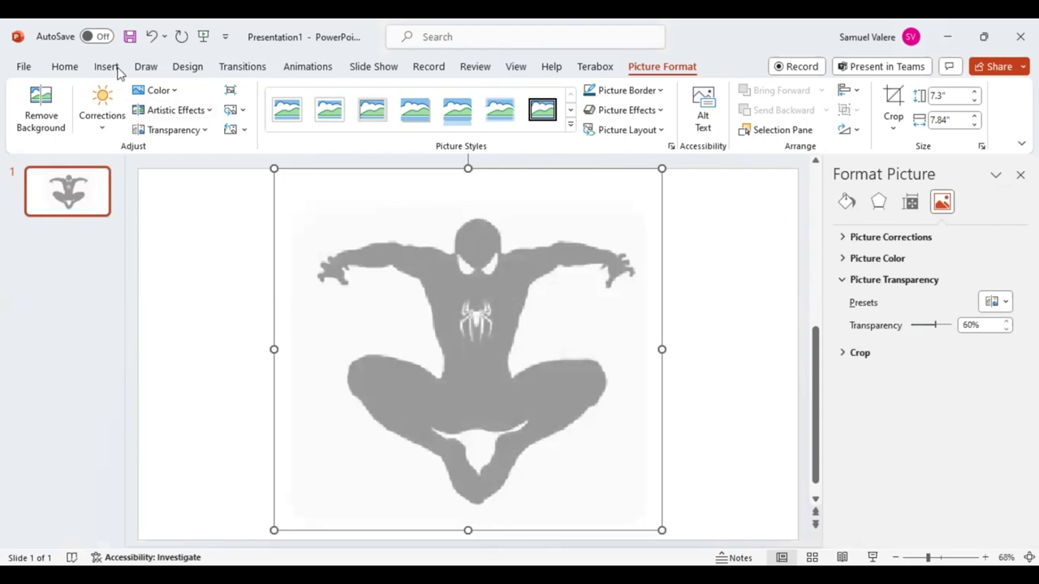
pyautogui.click(106, 66)
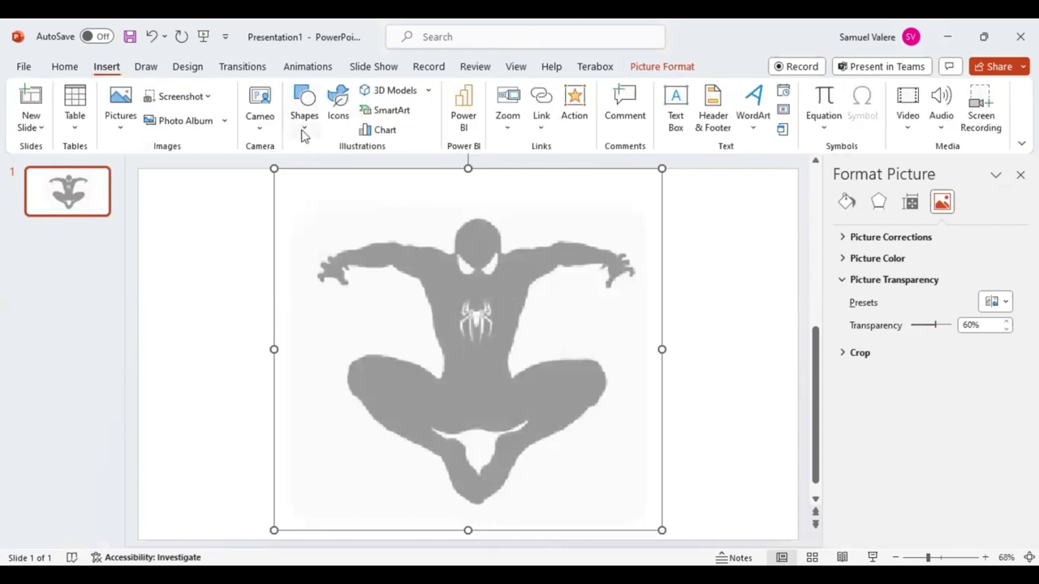
# - Draw a 0.43" x 0.35" freeform shape over the figure's left eye
pyautogui.click(304, 122)
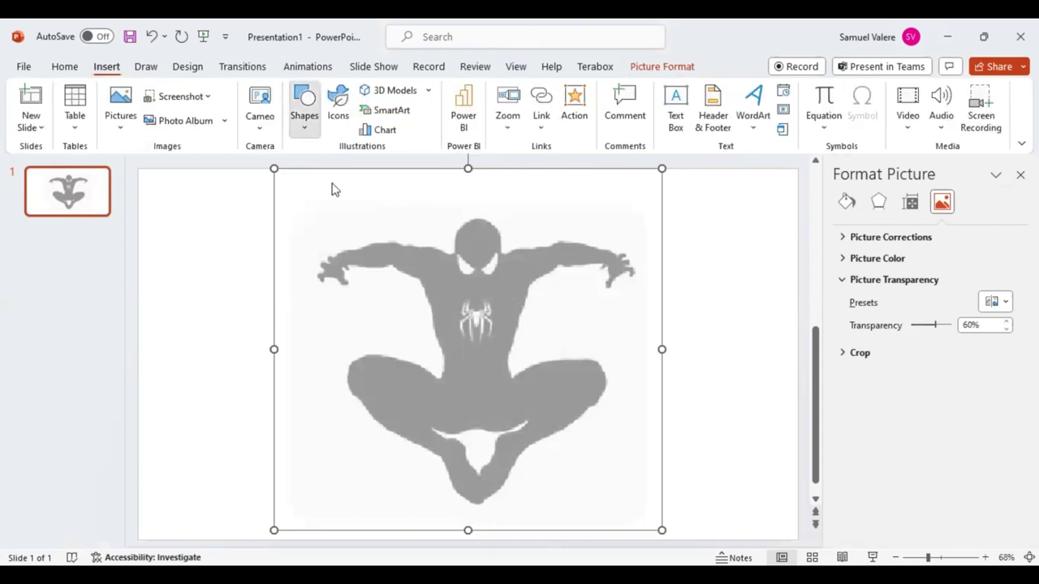
pyautogui.click(439, 310)
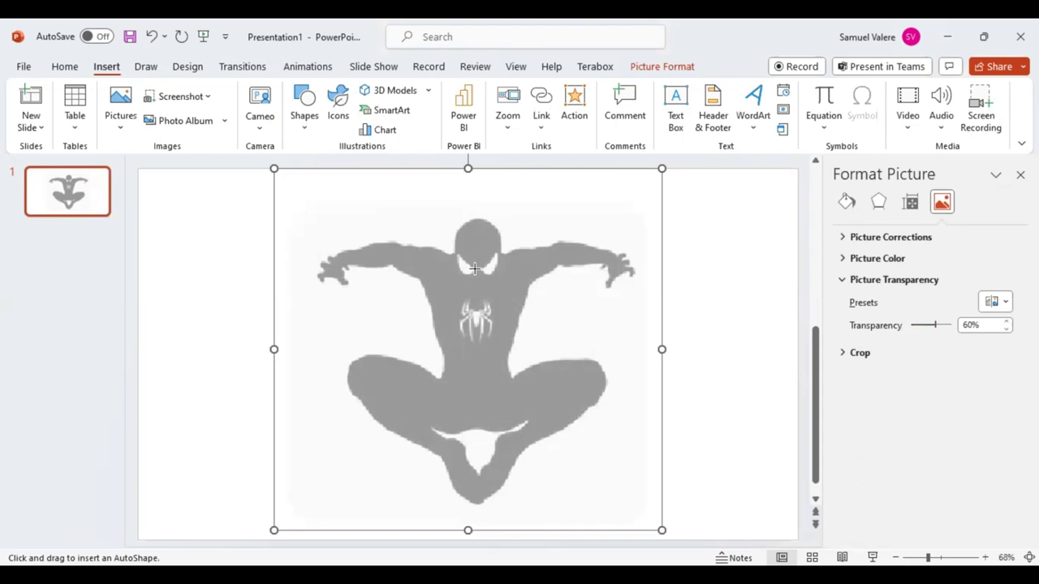
pyautogui.press('Escape')
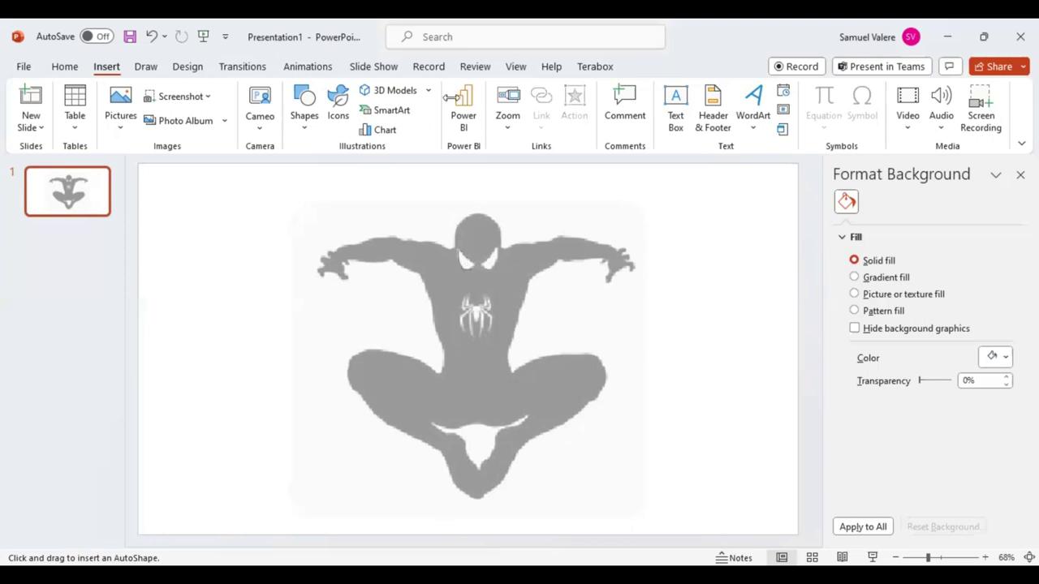
pyautogui.moveTo(460, 251); pyautogui.dragTo(472, 268)
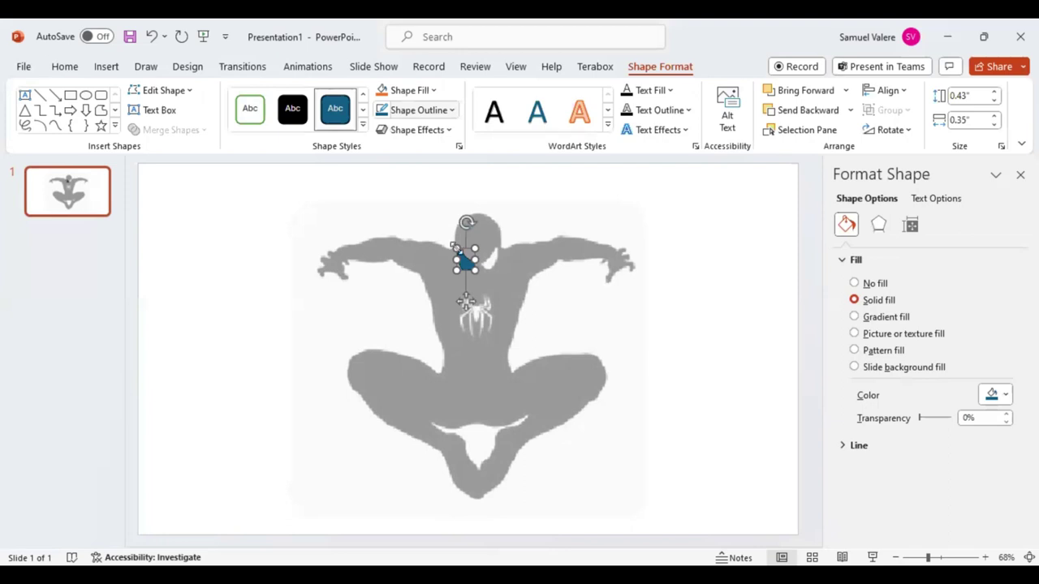
# - Place a horizontally flipped, tilted copy of the eye shape over the right eye
pyautogui.moveTo(471, 266)
pyautogui.mouseDown()
pyautogui.moveTo(480, 276)
pyautogui.moveTo(492, 260)
pyautogui.mouseUp()
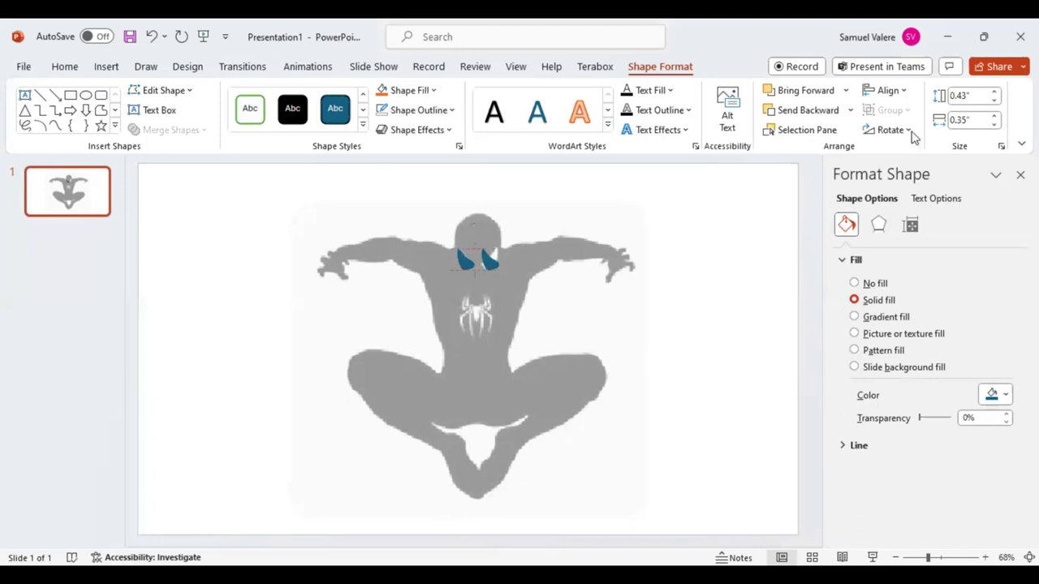
pyautogui.click(914, 138)
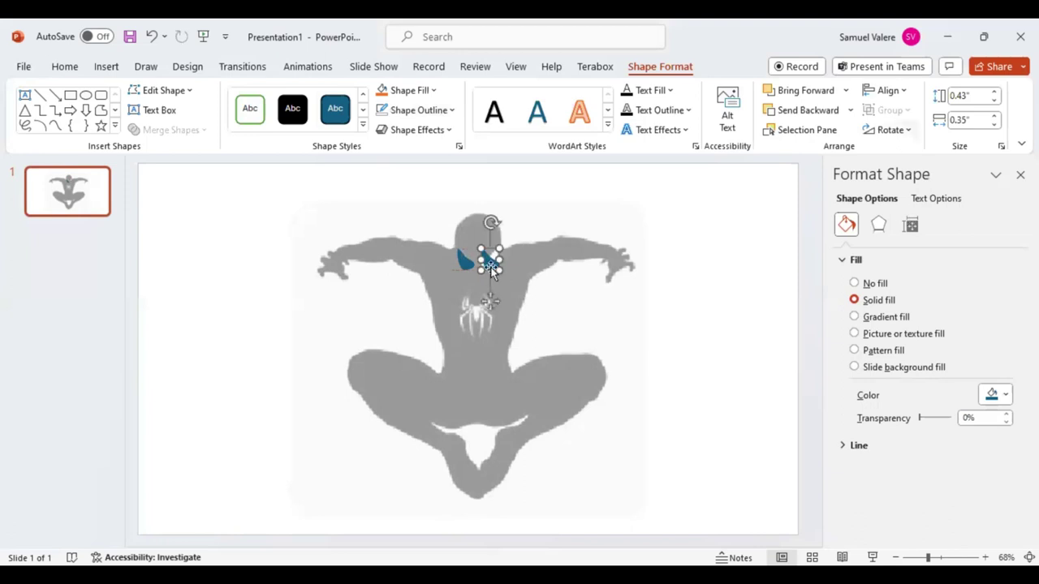
pyautogui.hotkey('ctrl', 'z')
pyautogui.press('Up')
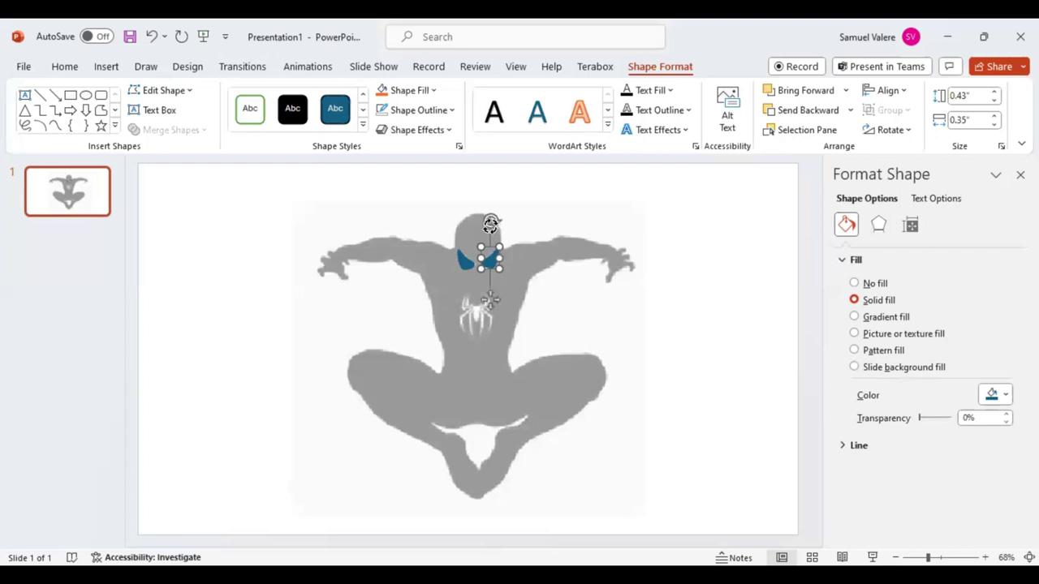
pyautogui.moveTo(491, 224); pyautogui.dragTo(498, 239)
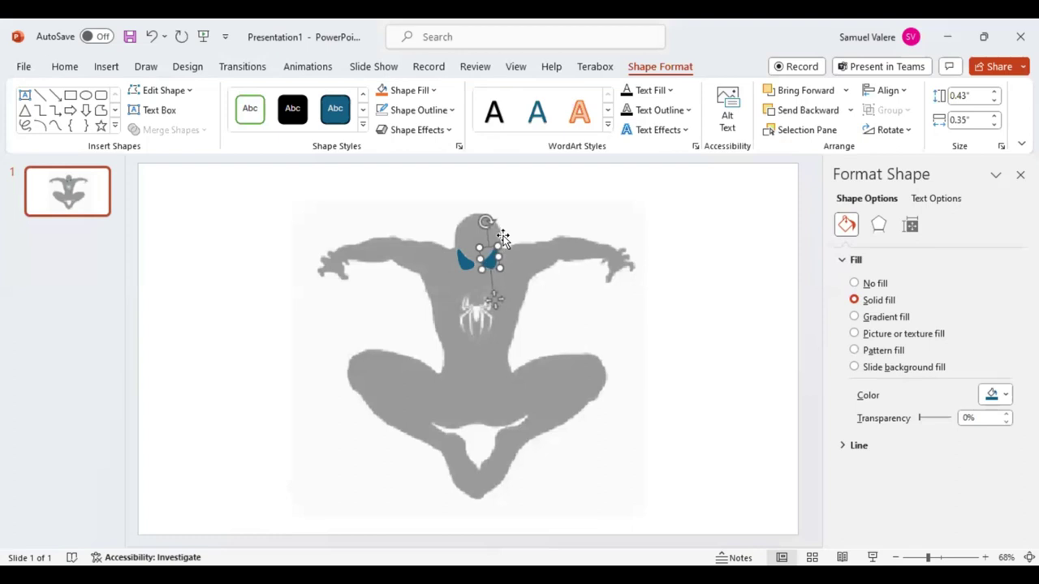
pyautogui.click(509, 340)
pyautogui.click(106, 67)
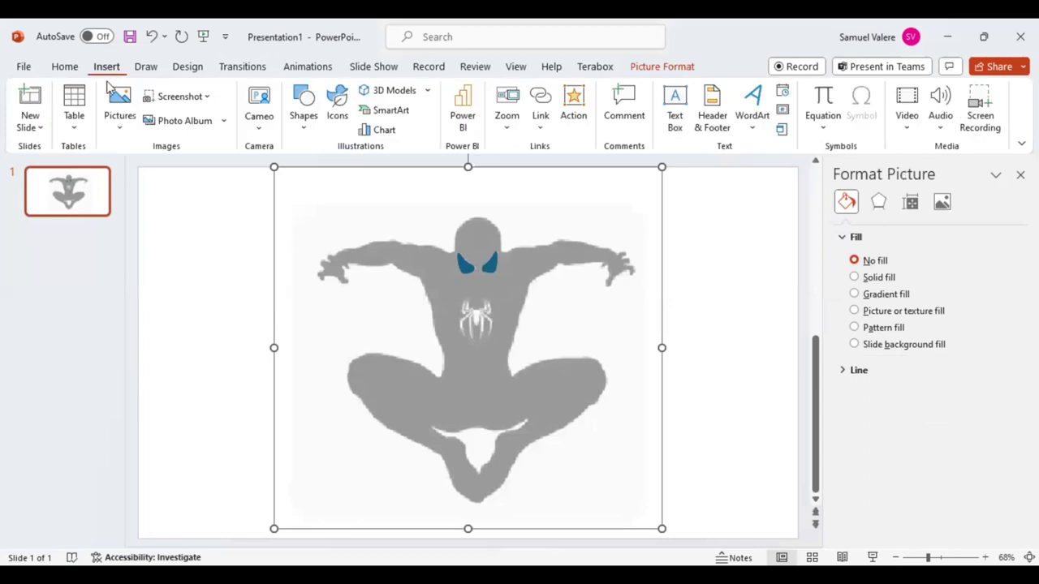
# - Pick Freeform: Shape from Recently Used Shapes and deselect the picture for tracing
pyautogui.click(307, 130)
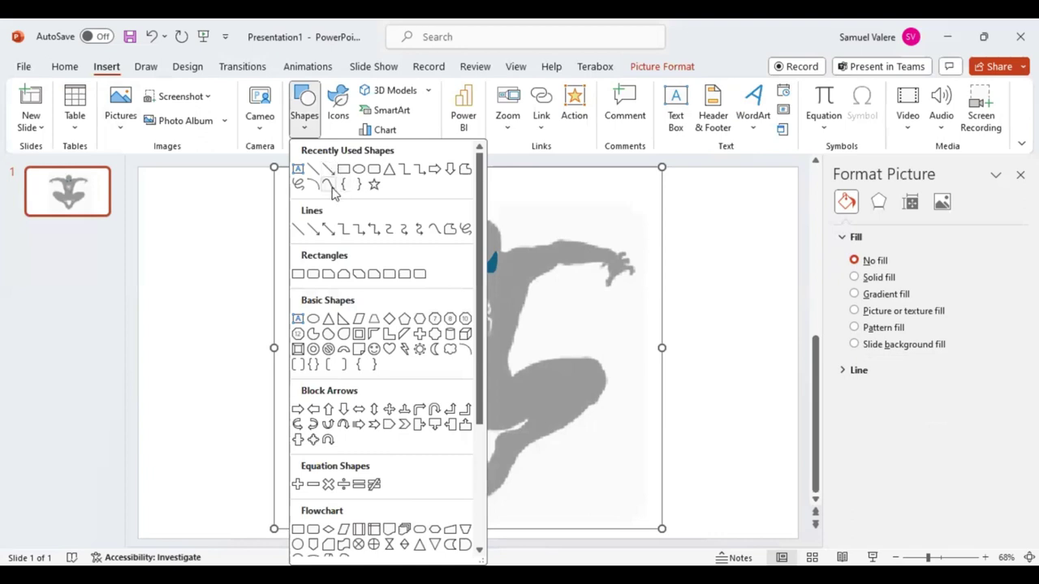
pyautogui.click(330, 185)
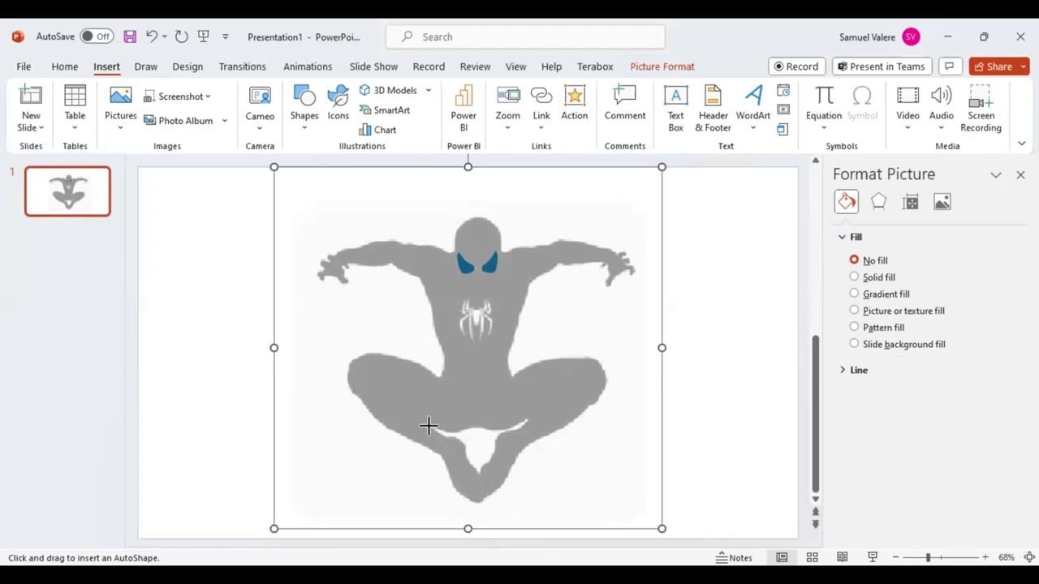
pyautogui.press('Escape')
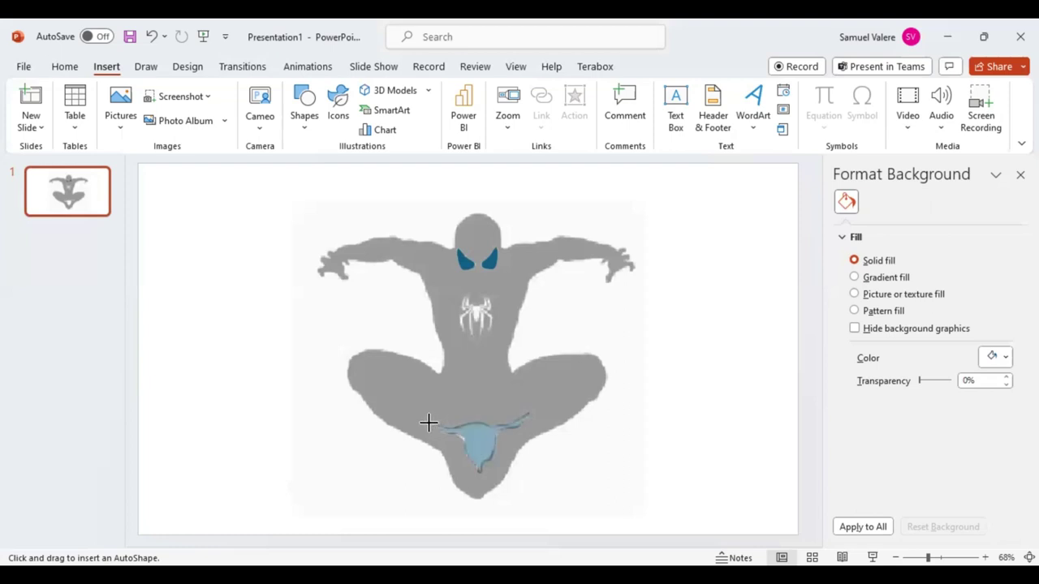
# - Close the 1.23" x 2.02" solid blue freeform between the figure's legs
pyautogui.click(428, 422)
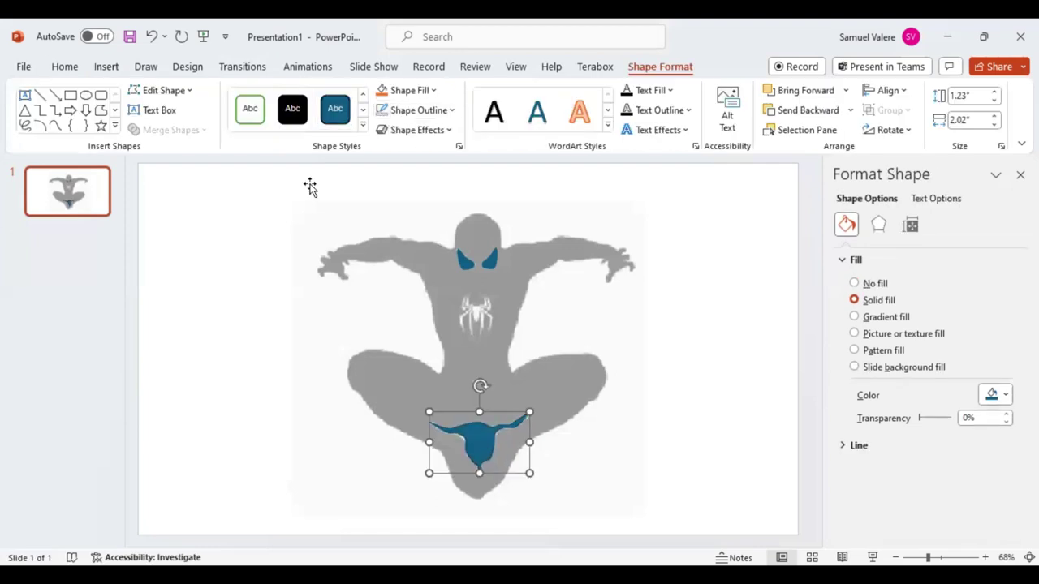
pyautogui.click(54, 126)
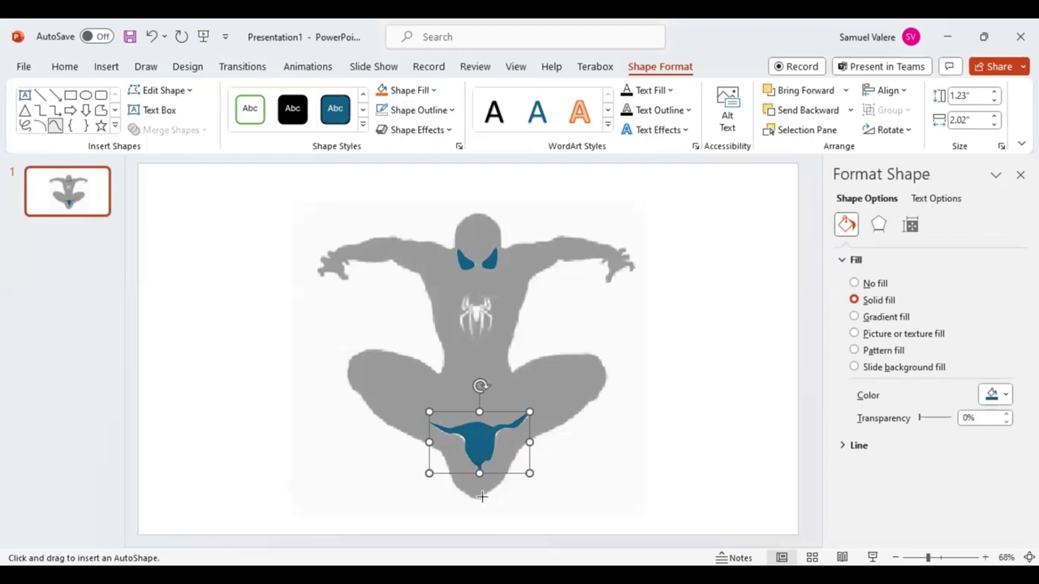
# - Deselect the belt shape before tracing the full-body silhouette
pyautogui.press('Escape')
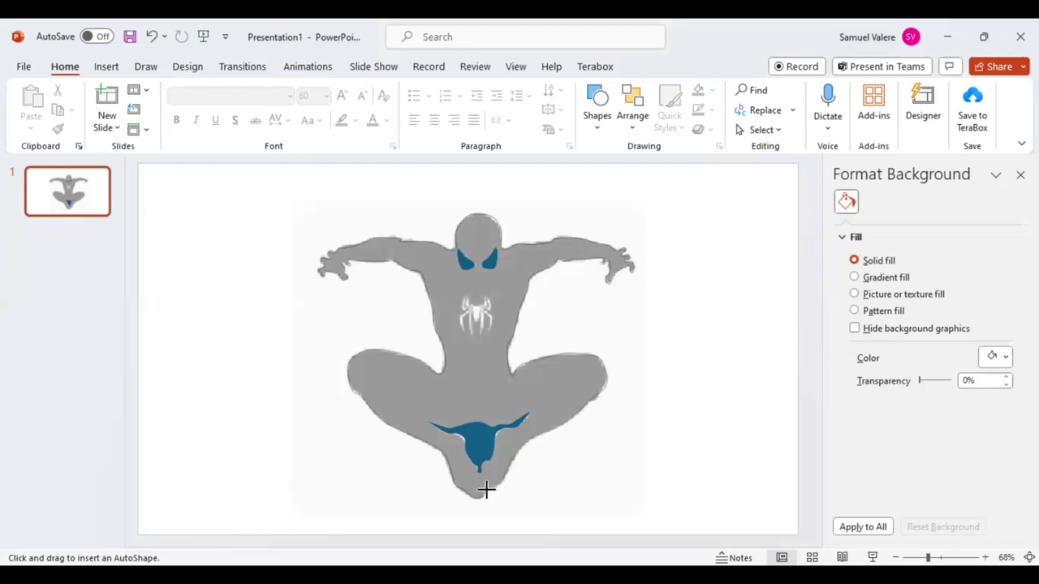
# - Close the full-body outline and fill it black behind the blue eye and belt shapes
pyautogui.click(481, 492)
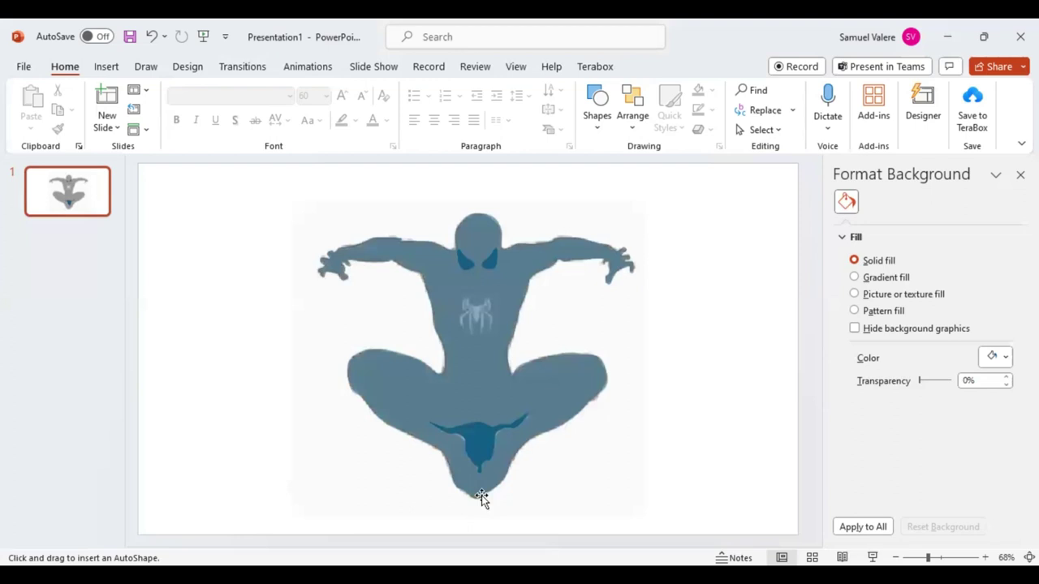
pyautogui.click(481, 496)
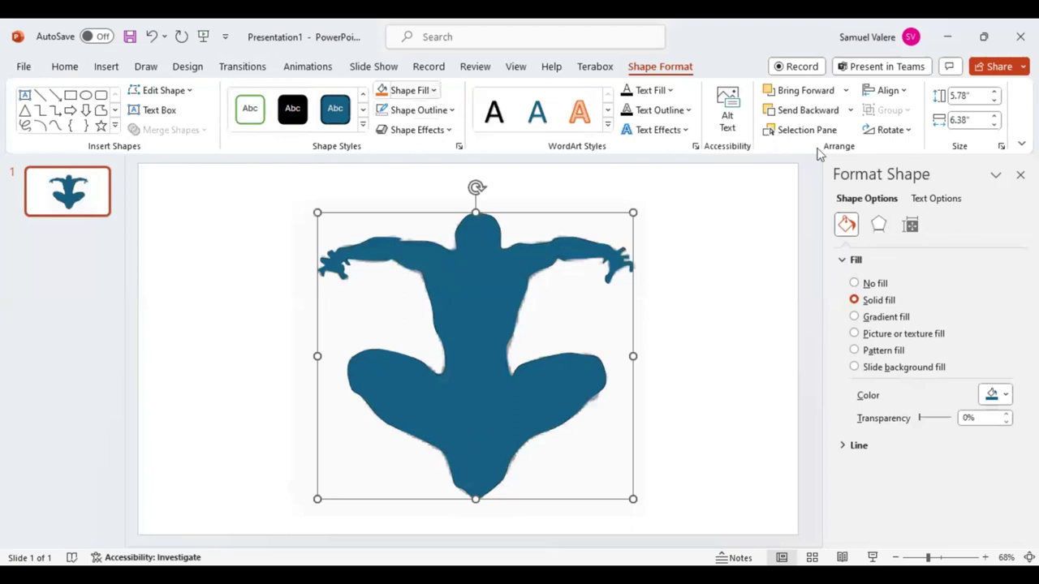
pyautogui.click(954, 557)
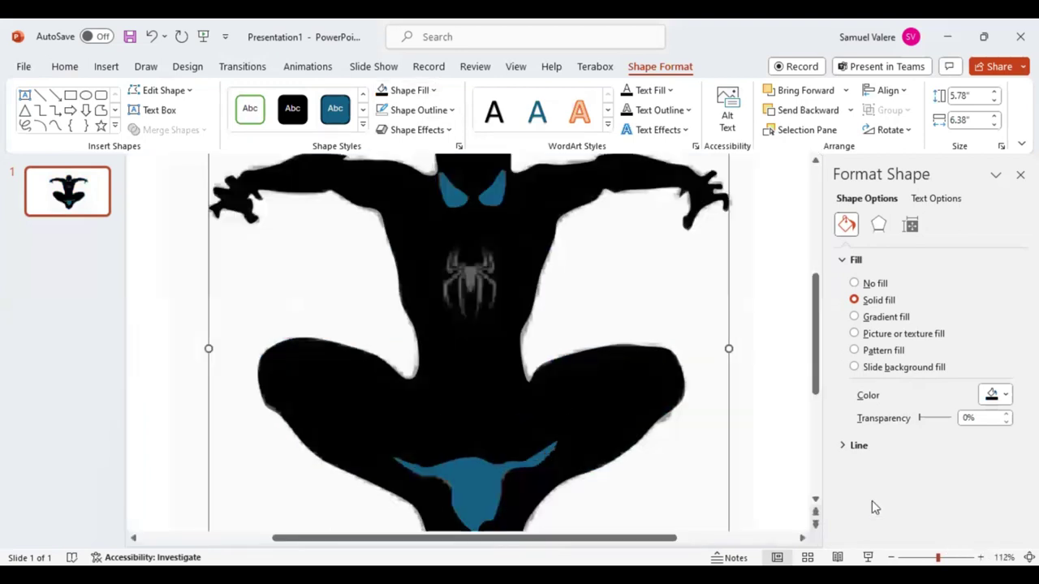
# - Trace a 0.9" x 0.68" freeform over the chest spider emblem
pyautogui.keyDown('ctrl'); pyautogui.scroll(6, 605, 422); pyautogui.keyUp('ctrl')
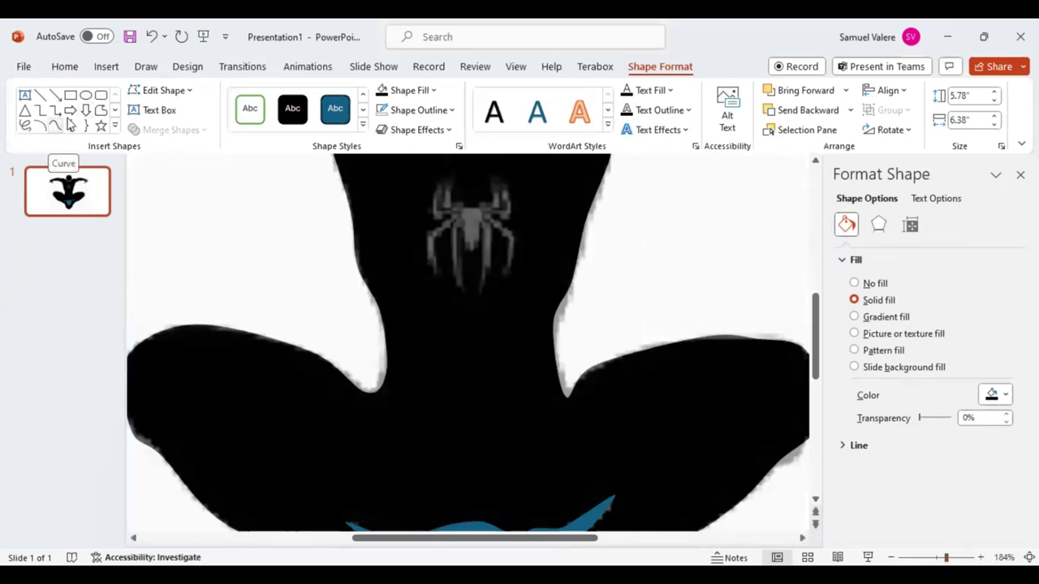
pyautogui.click(101, 110)
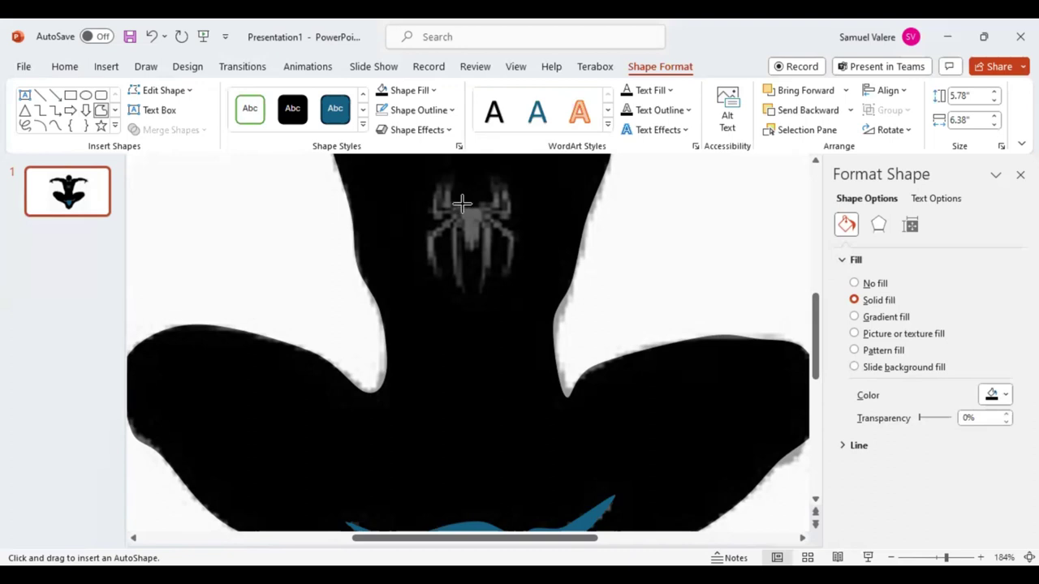
pyautogui.press('Escape')
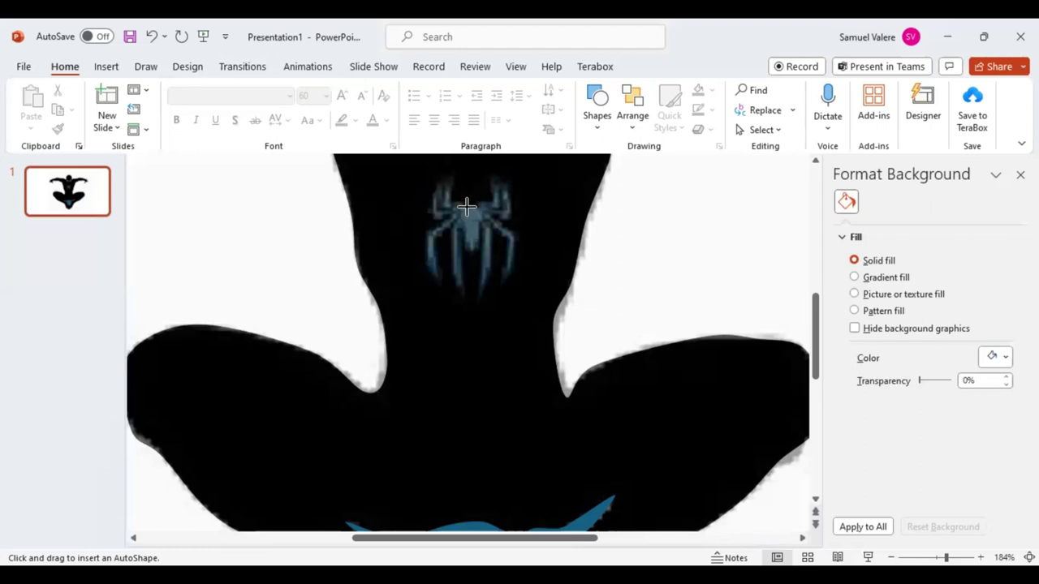
pyautogui.moveTo(423, 176); pyautogui.dragTo(516, 299)
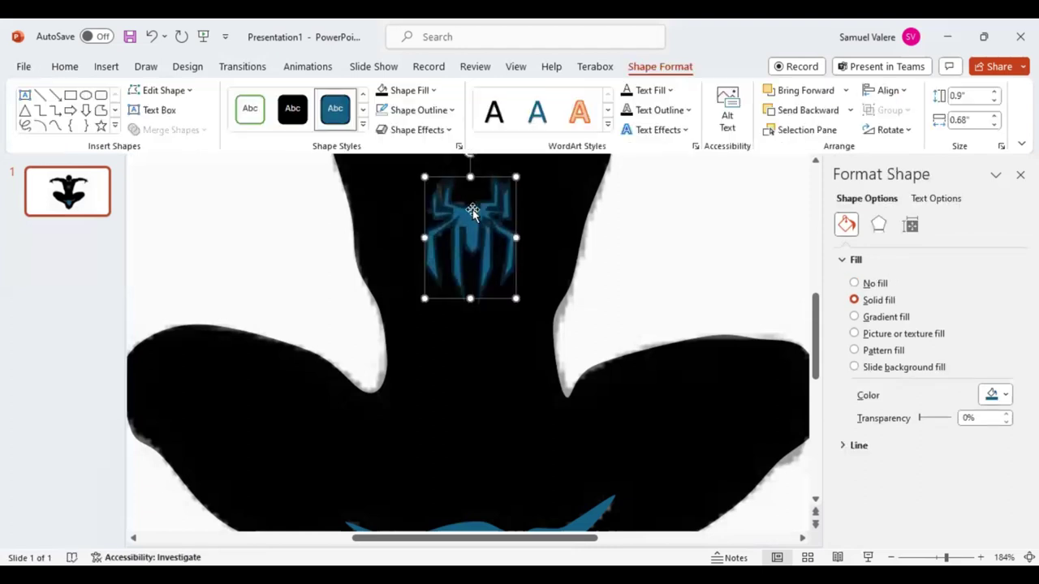
# - Repeat the white fill on the blue eye, chest emblem and belt shapes
pyautogui.click(381, 111)
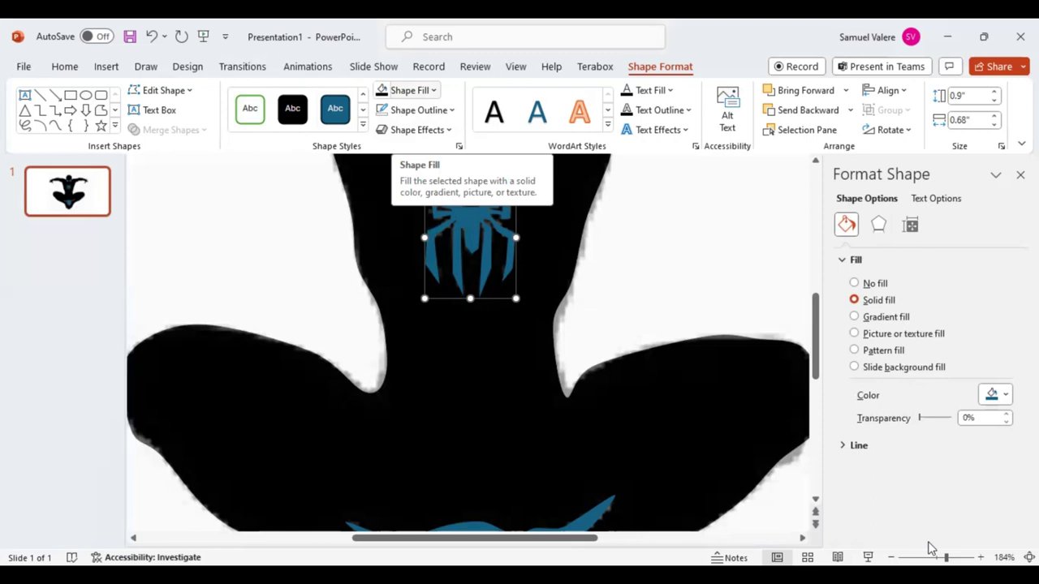
pyautogui.moveTo(931, 555); pyautogui.dragTo(916, 550)
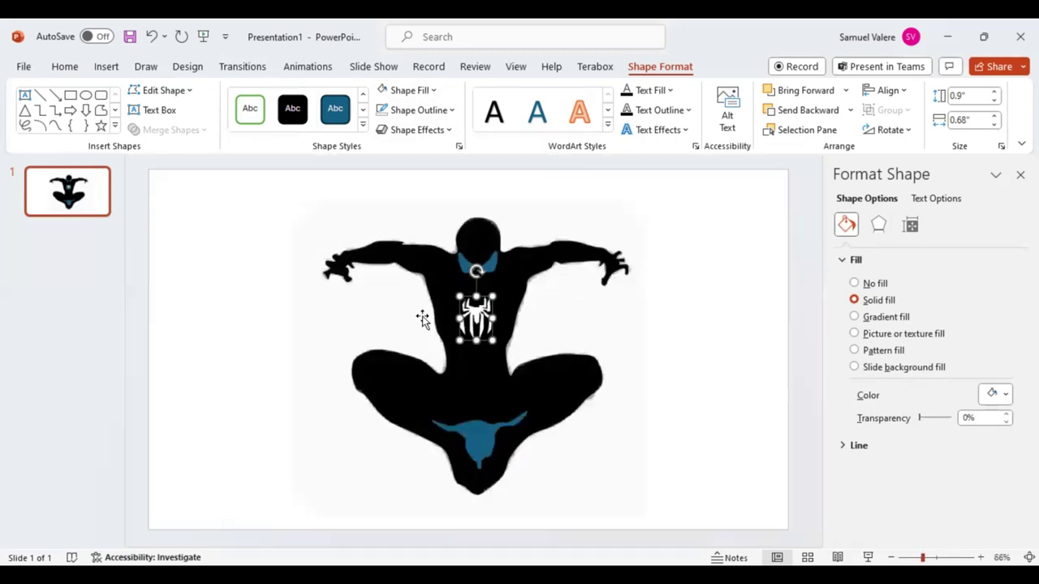
pyautogui.click(469, 266)
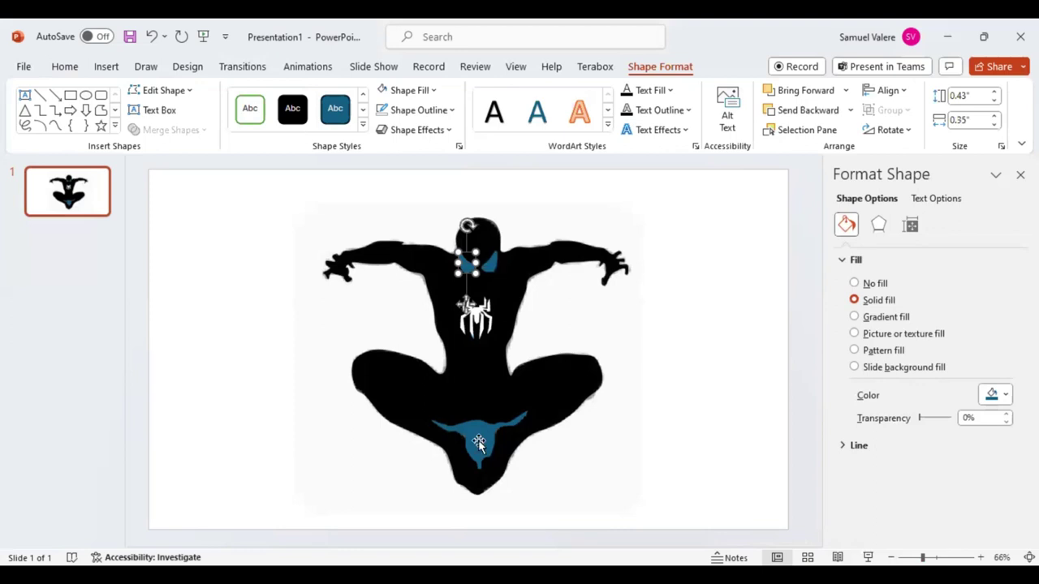
pyautogui.hotkey('ctrl', 'a')
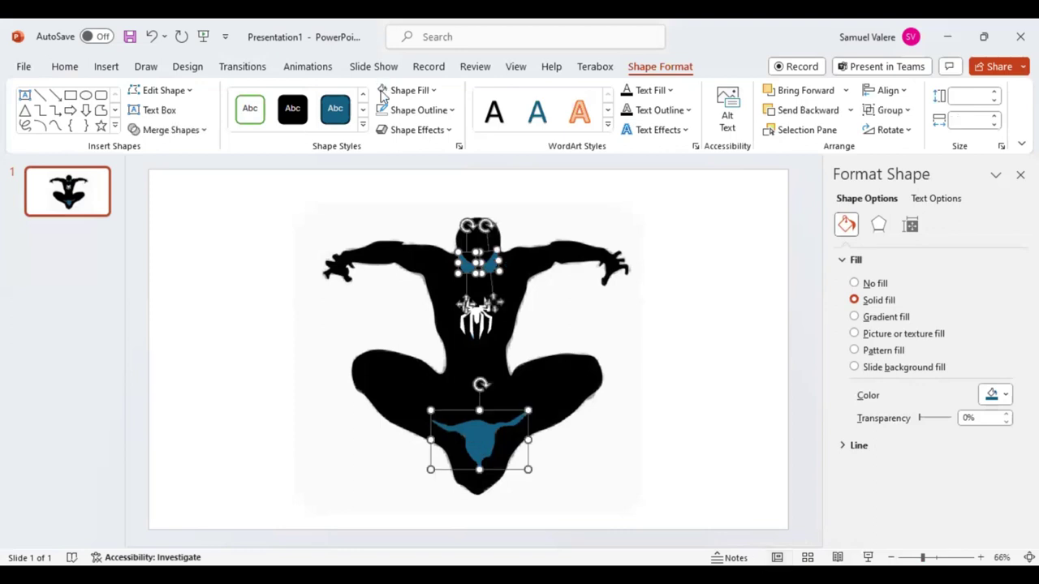
pyautogui.press('F4')
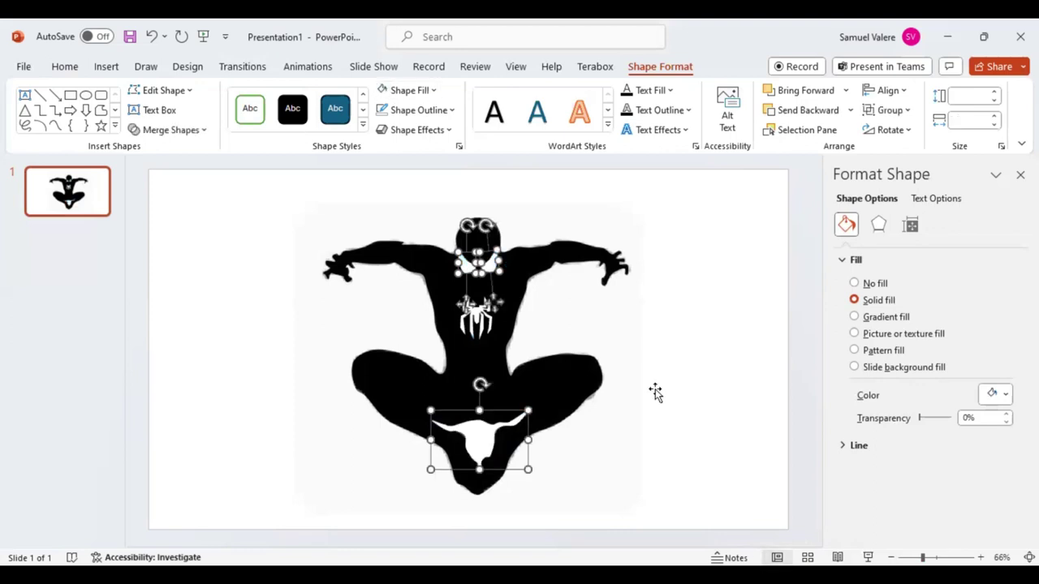
# - Shrink the Spiderman reference photo to a top-right thumbnail, then select all traced silhouette shapes
pyautogui.click(280, 177)
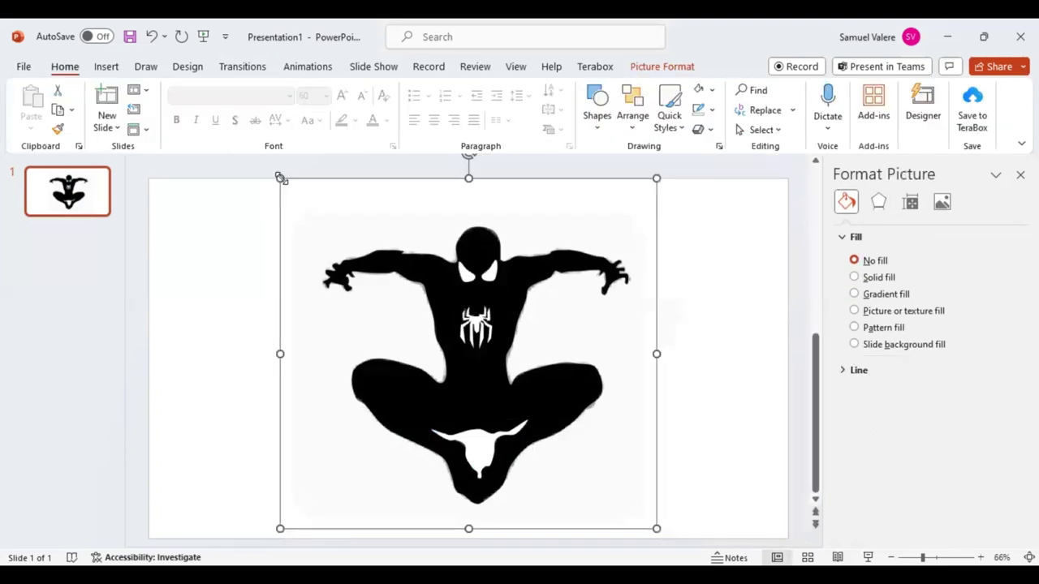
pyautogui.moveTo(559, 364); pyautogui.dragTo(941, 209)
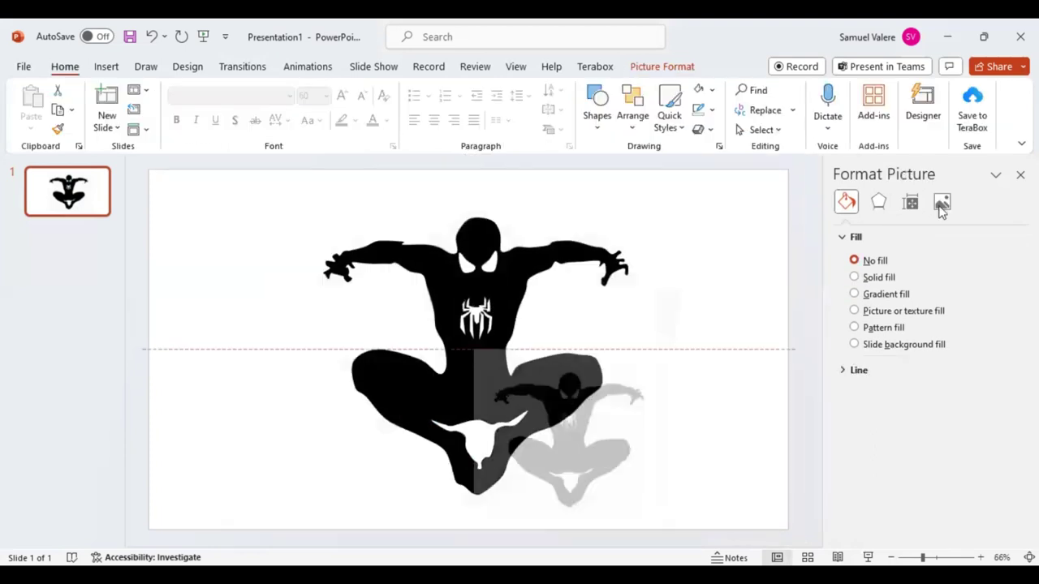
pyautogui.click(941, 207)
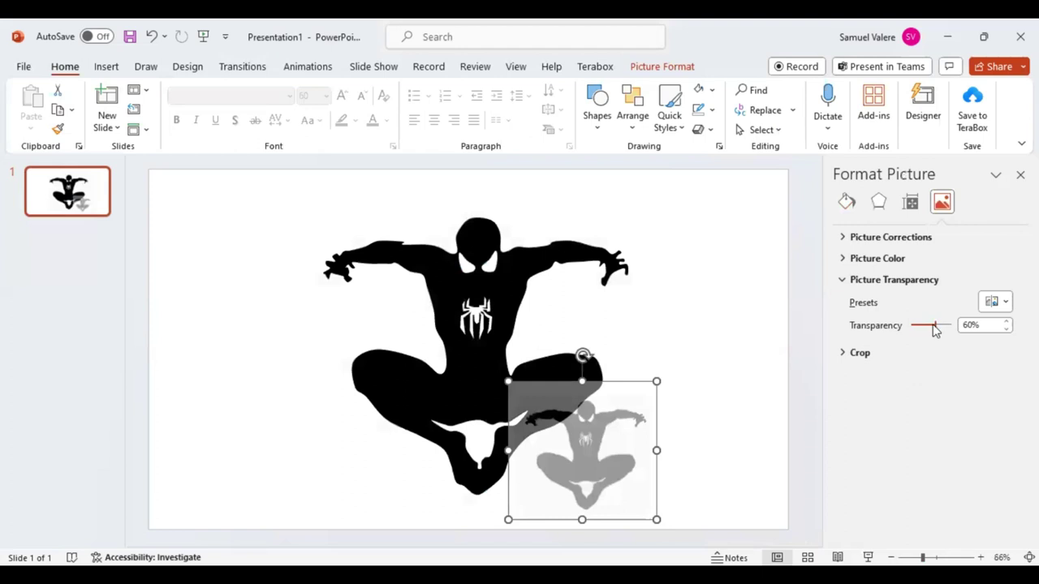
pyautogui.hotkey('ctrl', 'z')
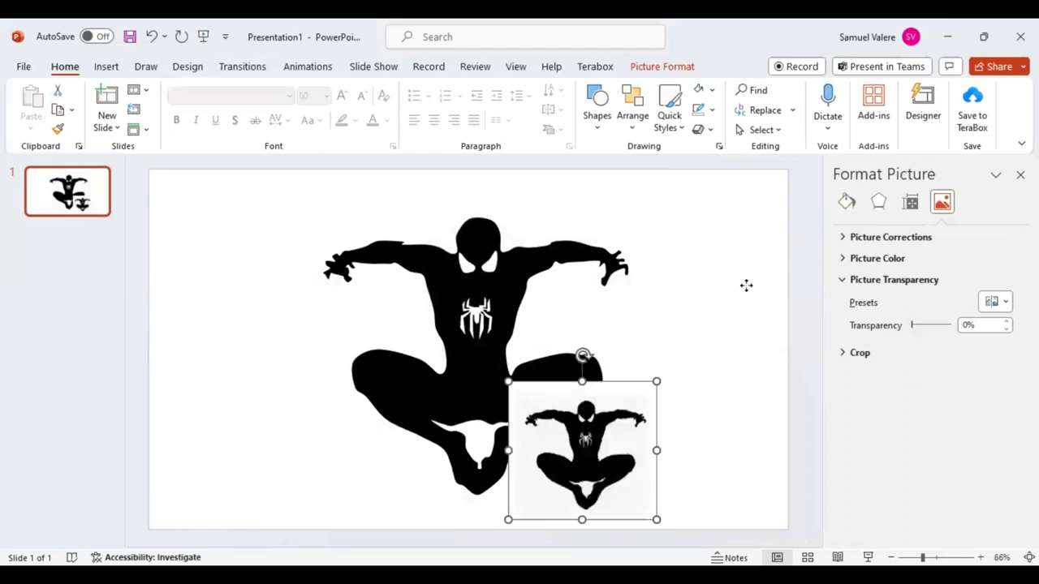
pyautogui.moveTo(746, 285); pyautogui.dragTo(757, 264)
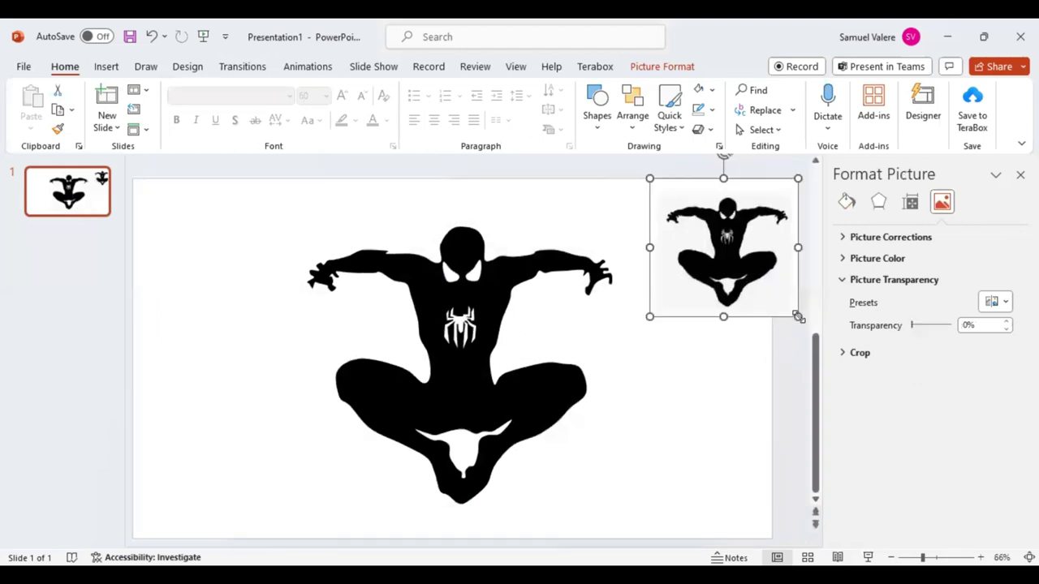
pyautogui.moveTo(798, 317)
pyautogui.mouseDown()
pyautogui.moveTo(707, 224)
pyautogui.moveTo(755, 213)
pyautogui.mouseUp()
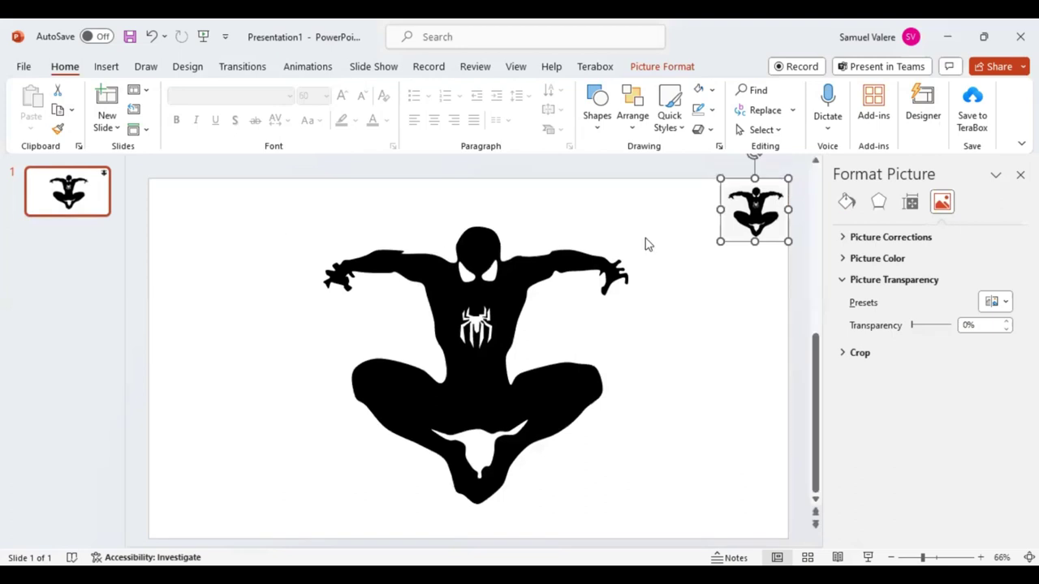
pyautogui.click(651, 324)
pyautogui.moveTo(664, 503); pyautogui.dragTo(664, 521)
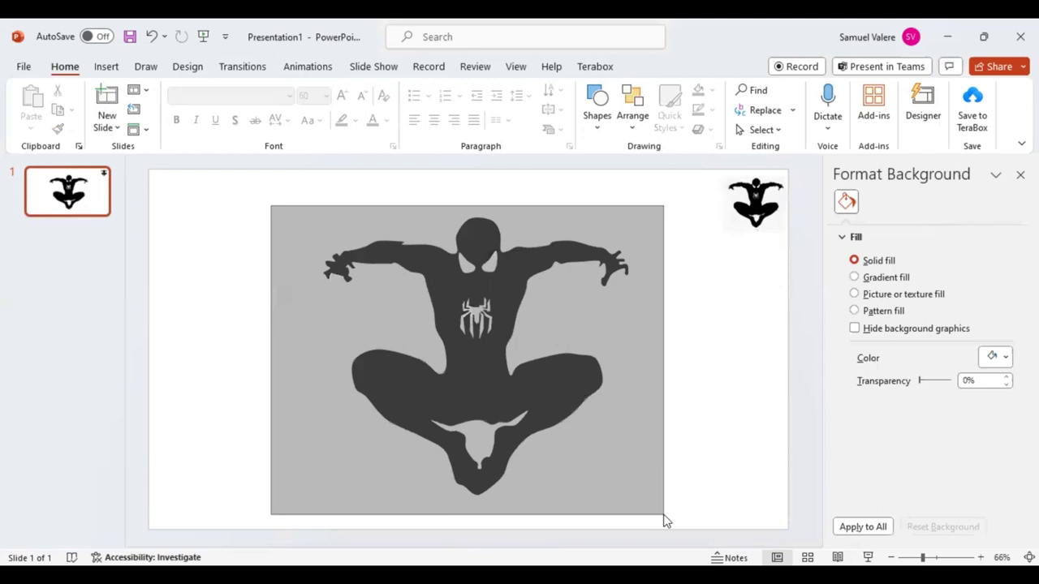